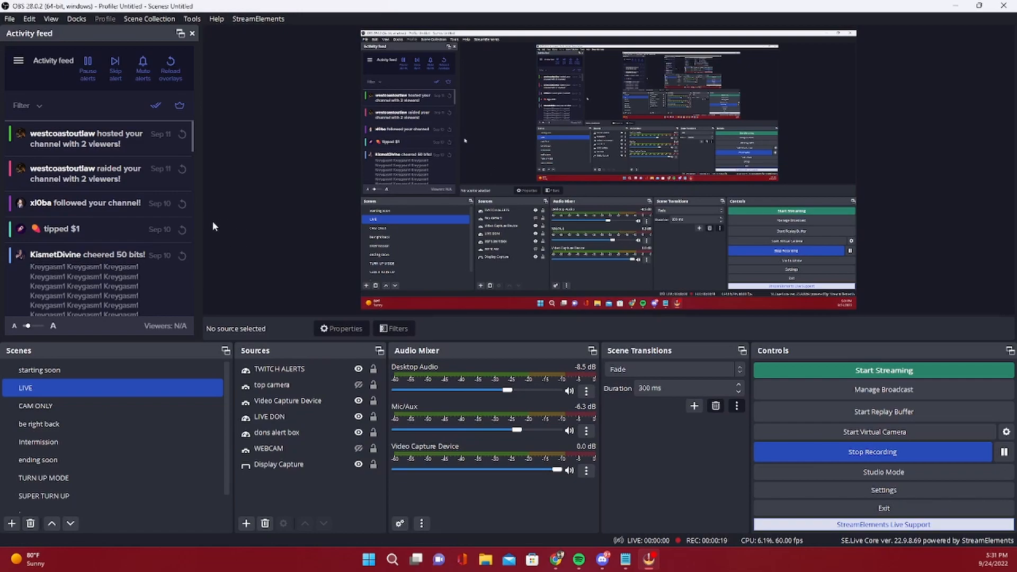
Open the program settings to view the streaming configuration
click(9, 19)
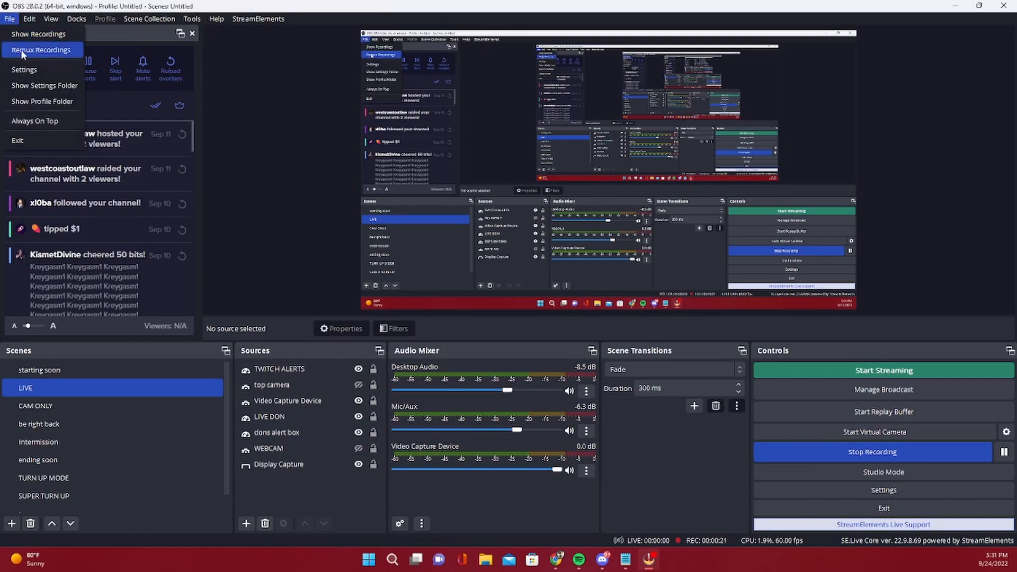
click(24, 70)
click(295, 122)
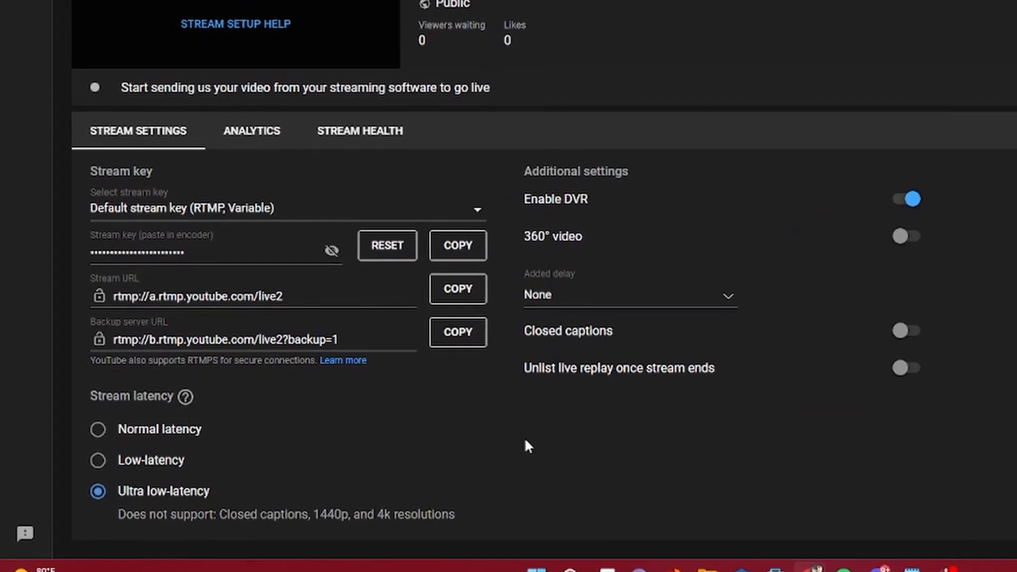
Try the Low-latency option for the YouTube stream and switch the stream latency back to Ultra low-latency
click(109, 460)
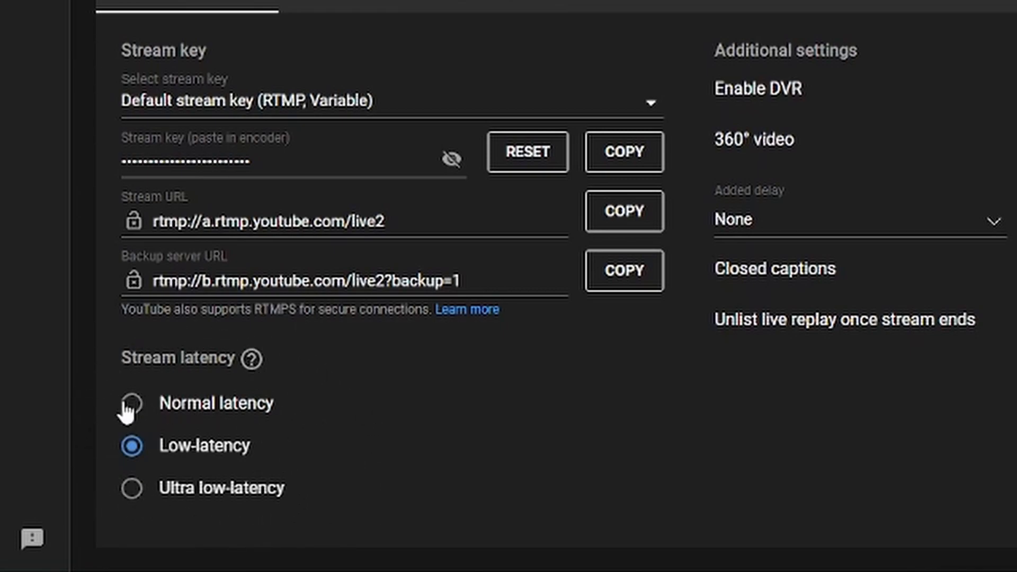
click(131, 488)
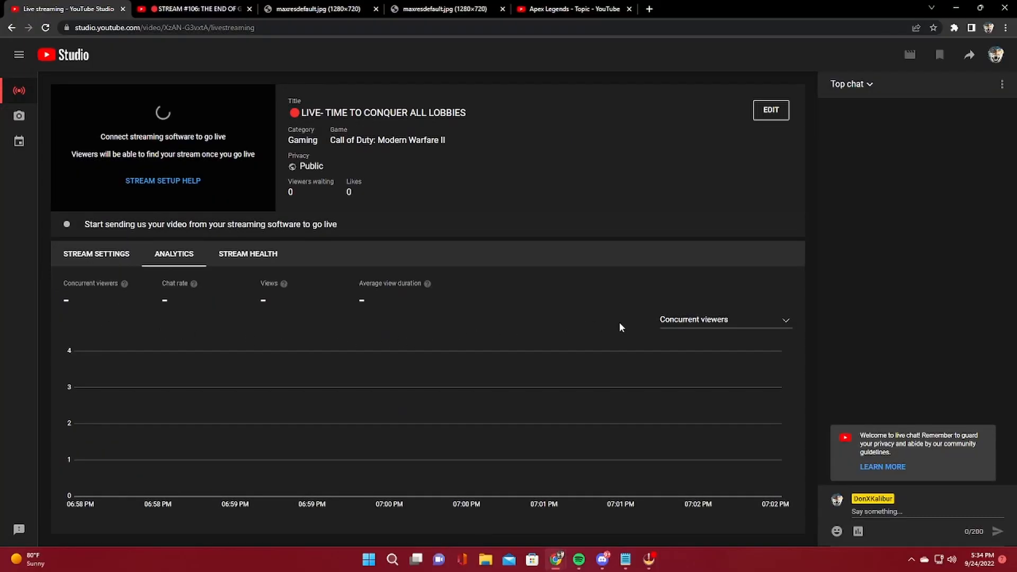
Examine the stream's analytics chart by chat rate and by views, and check the stream health status
click(684, 350)
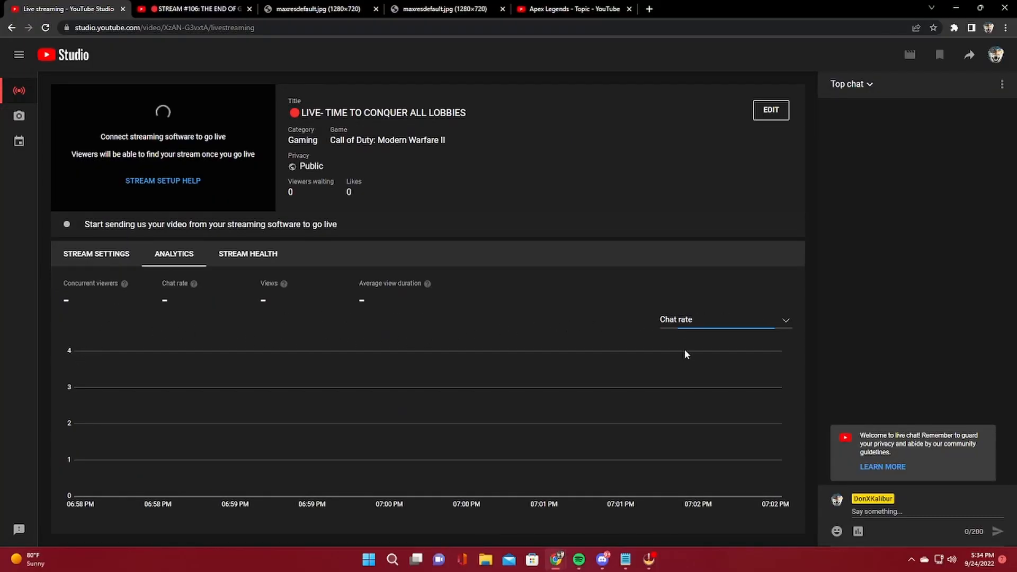
click(730, 331)
click(690, 369)
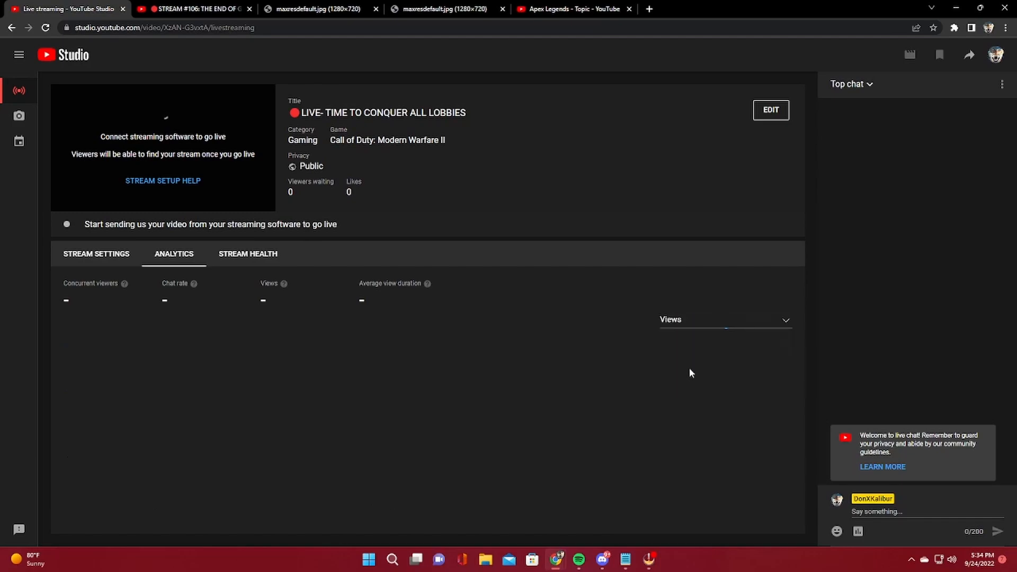
click(755, 327)
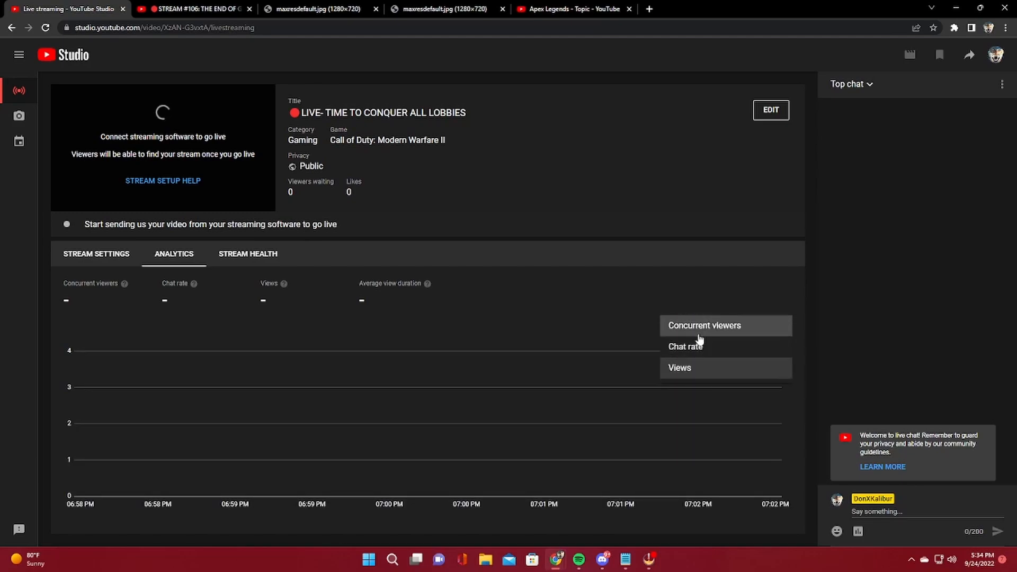
click(700, 342)
click(261, 255)
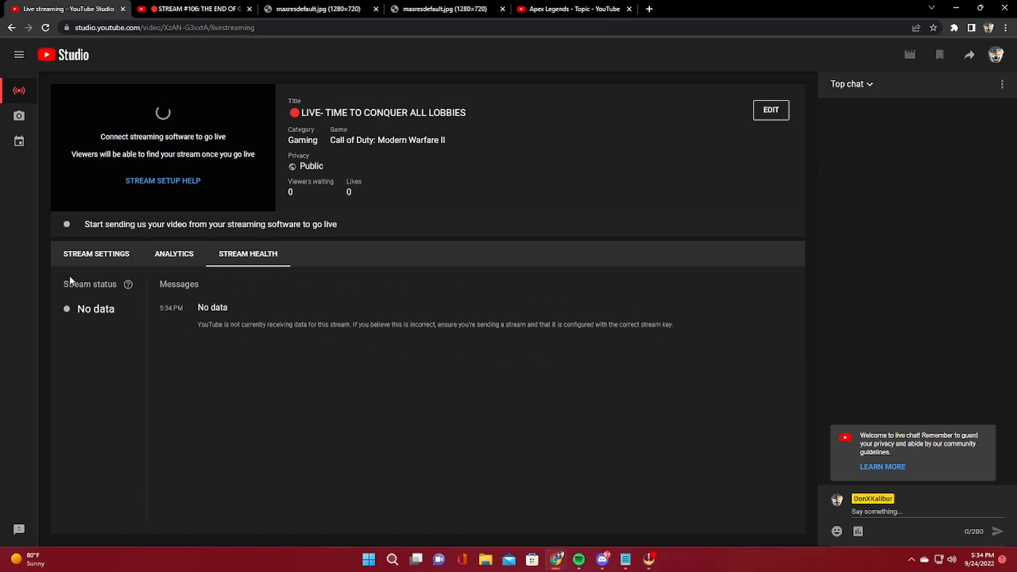
Pop out the live chat into its own window and move that window away from the stream preview
click(1001, 85)
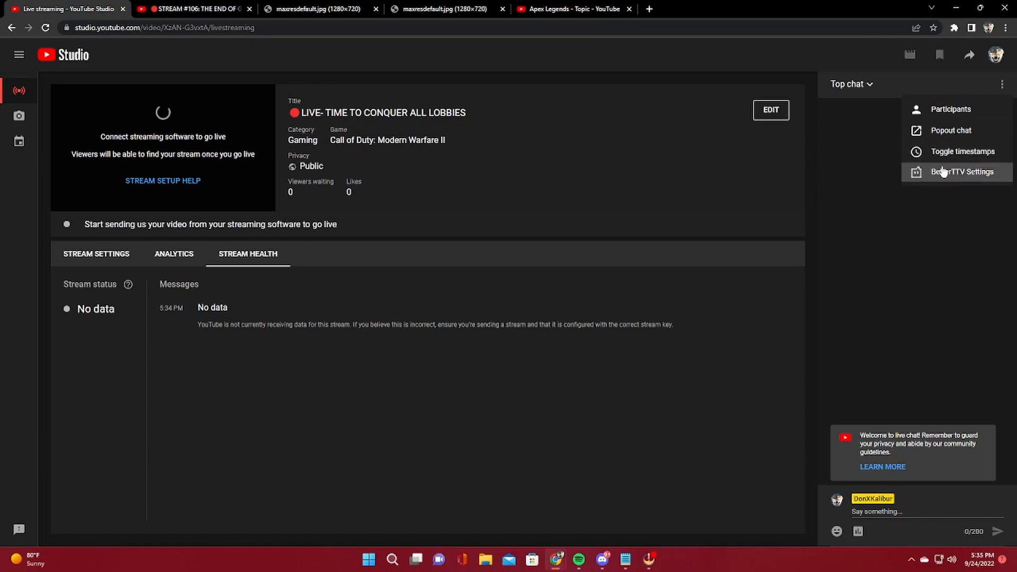
click(949, 131)
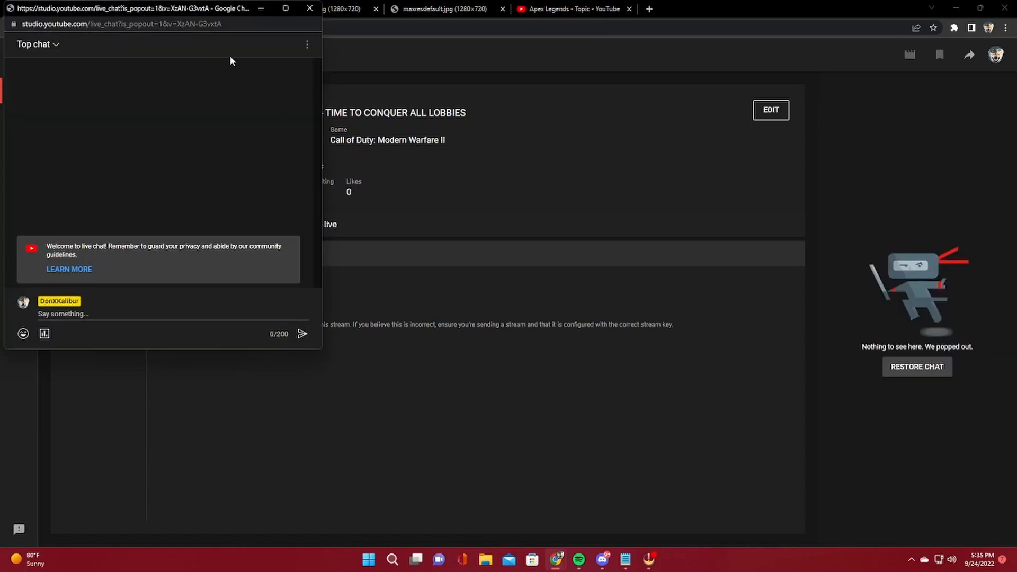
drag(174, 12, 754, 112)
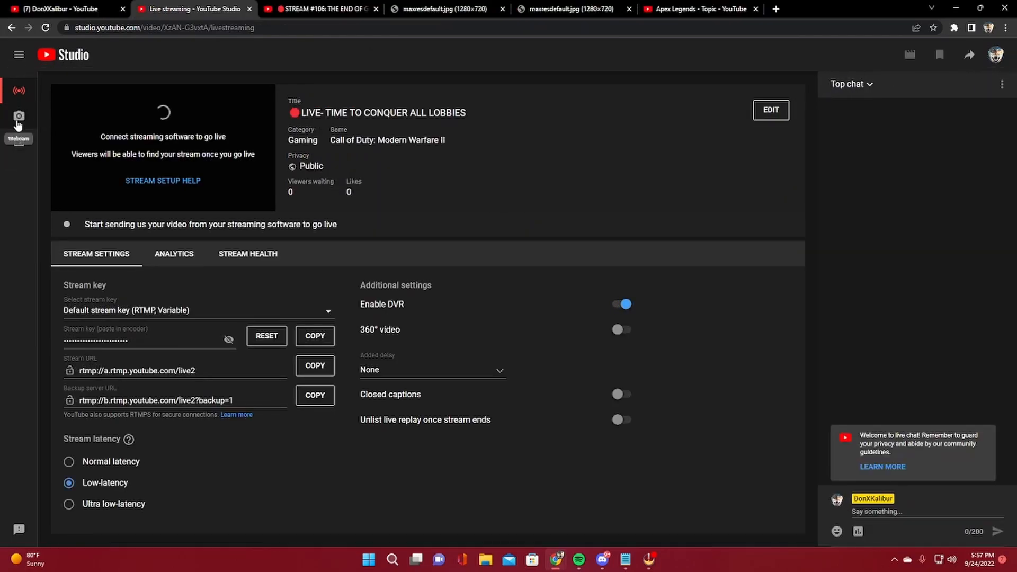
Start scheduling a streaming software broadcast from the stream manager, reusing the settings of STREAM #196
click(19, 120)
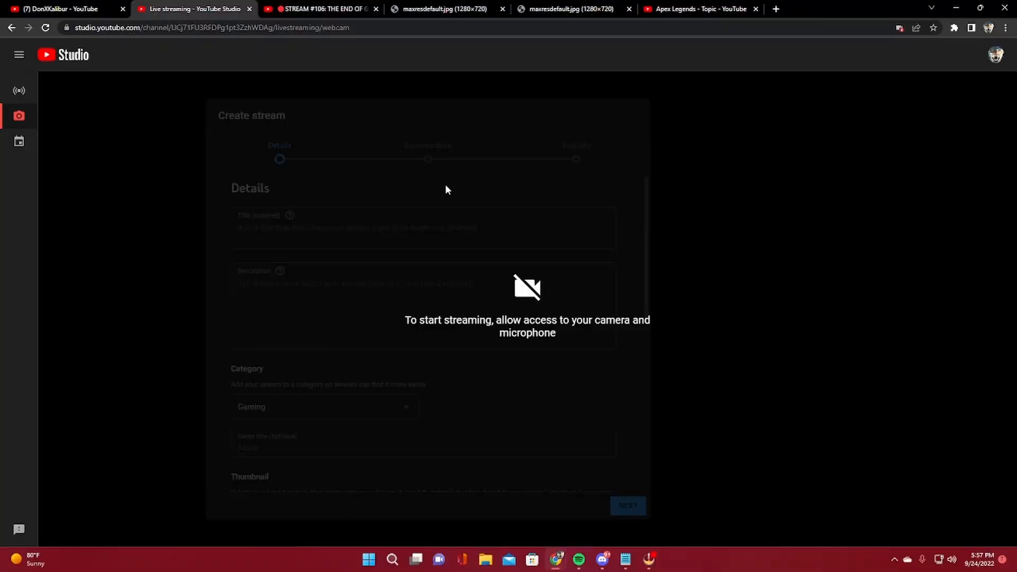
click(19, 141)
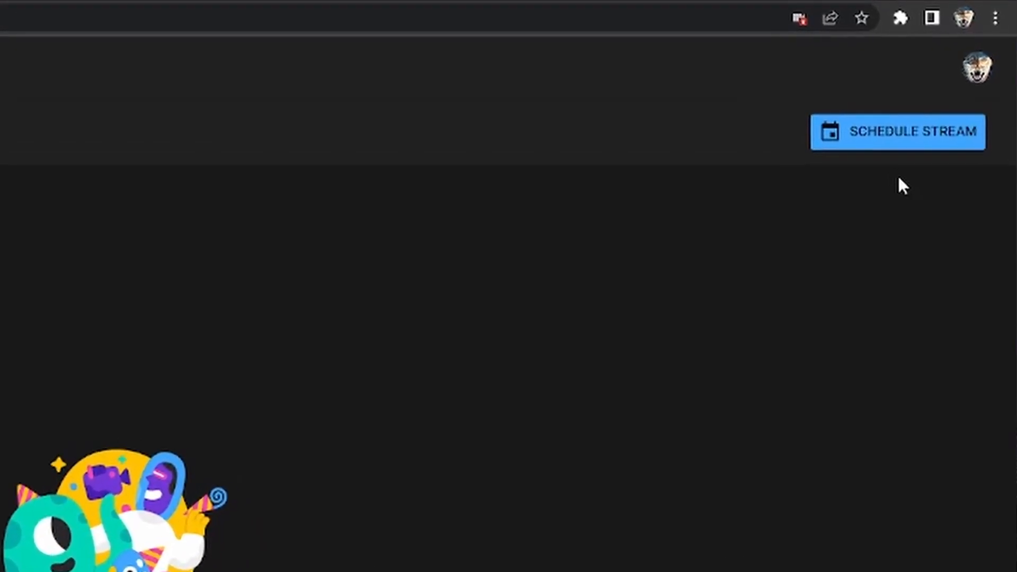
click(911, 148)
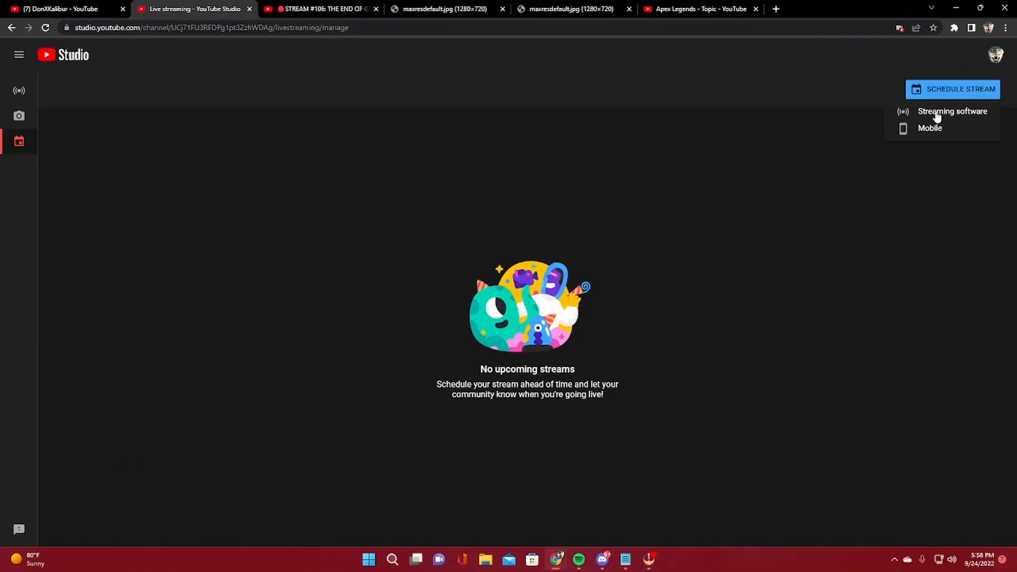
click(937, 117)
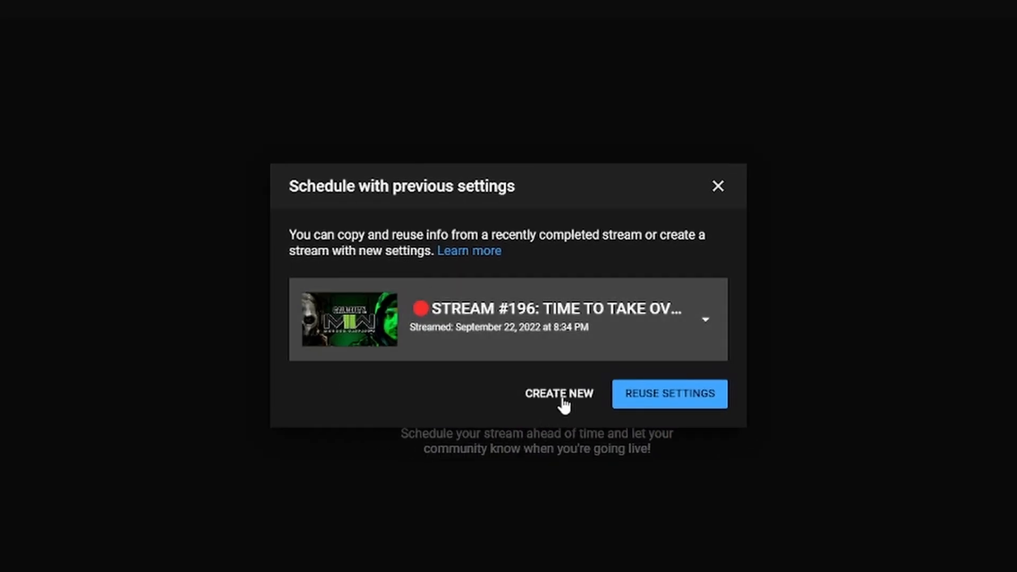
click(654, 402)
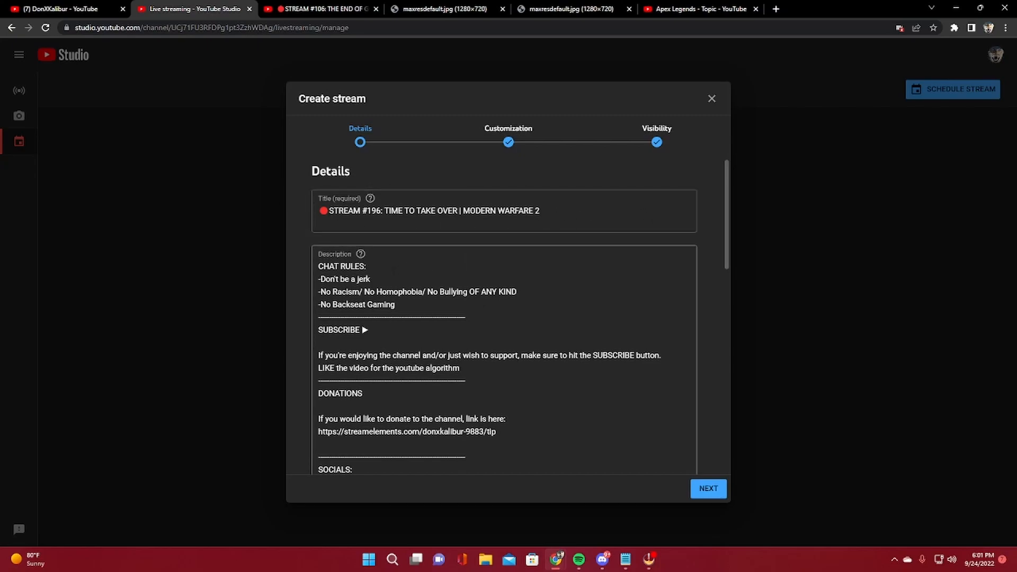
Review the new stream's description, category choices, game title, thumbnail, playlist and audience details
scroll(589, 214, down, 2)
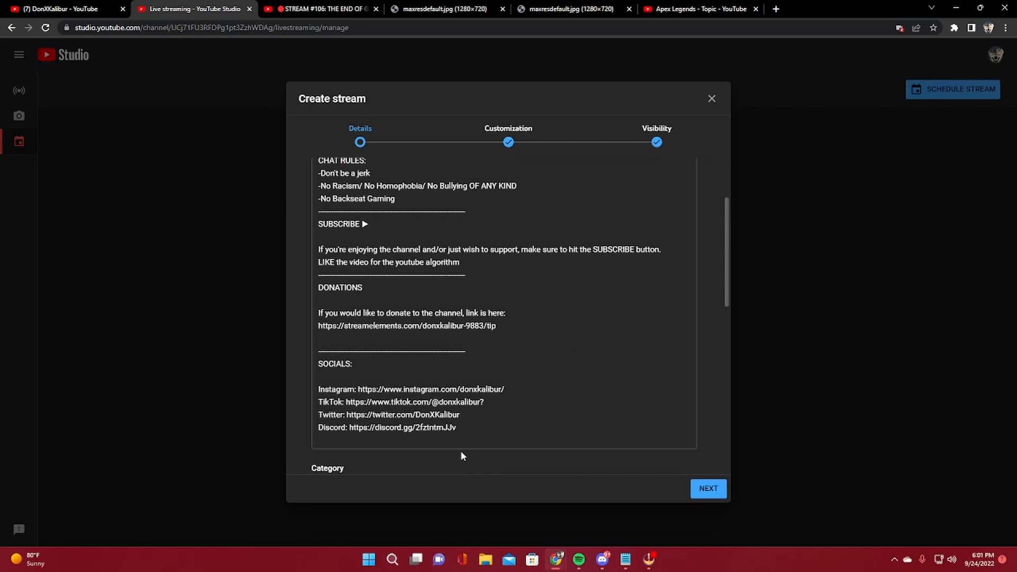
scroll(555, 339, down, 4)
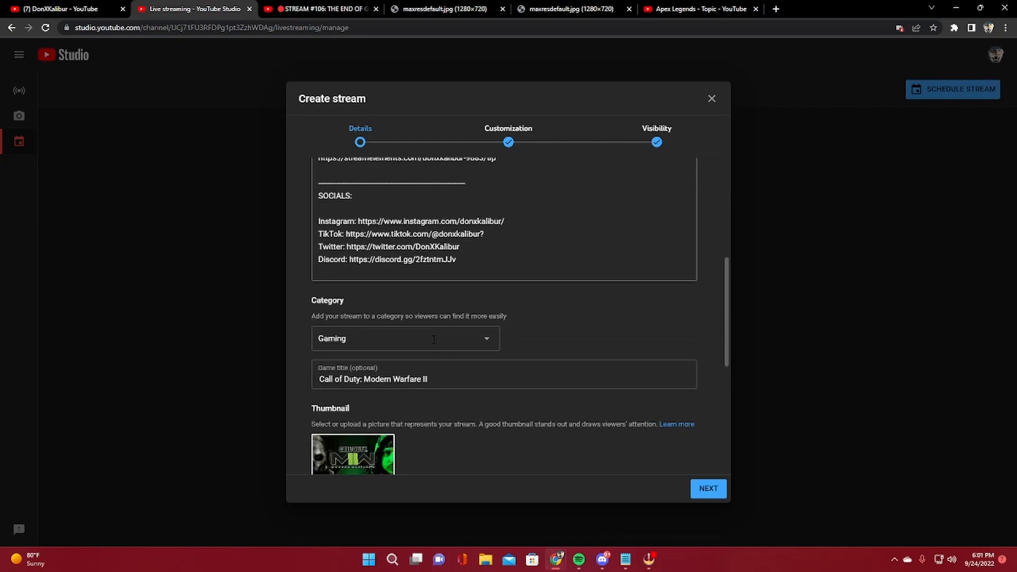
click(480, 292)
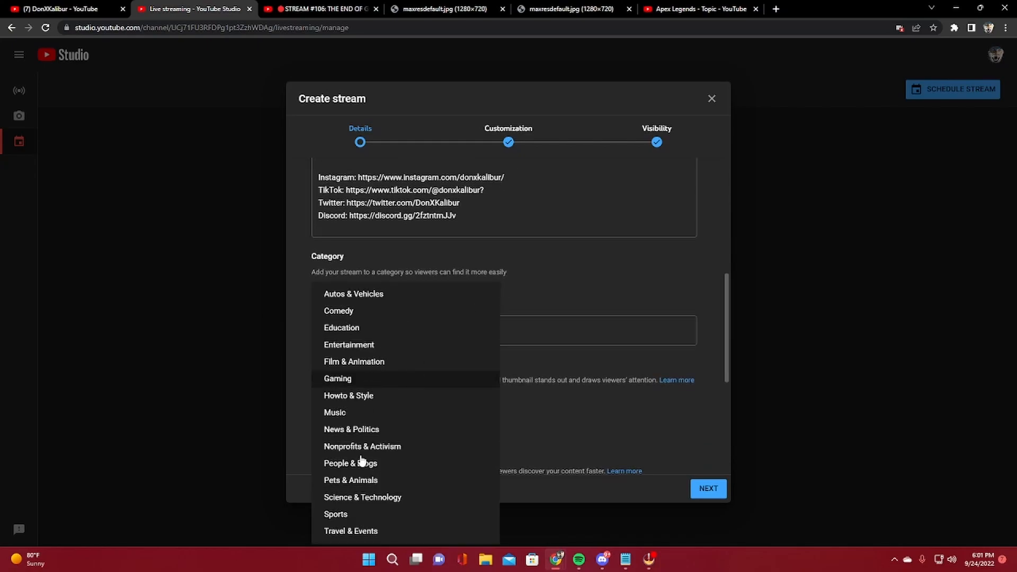
click(557, 292)
scroll(557, 292, down, 2)
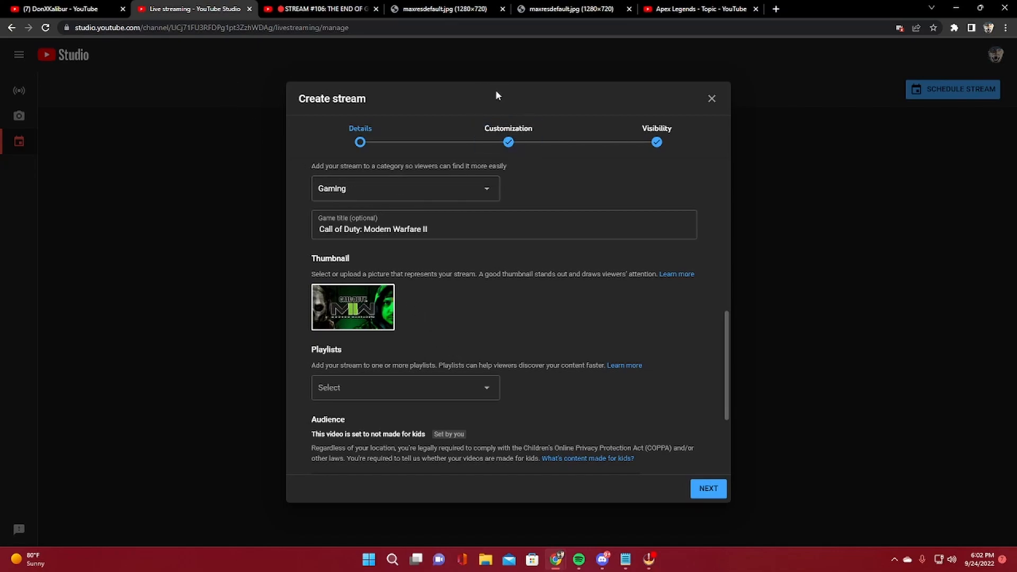
View the two example thumbnail images open in the other browser tabs
click(445, 11)
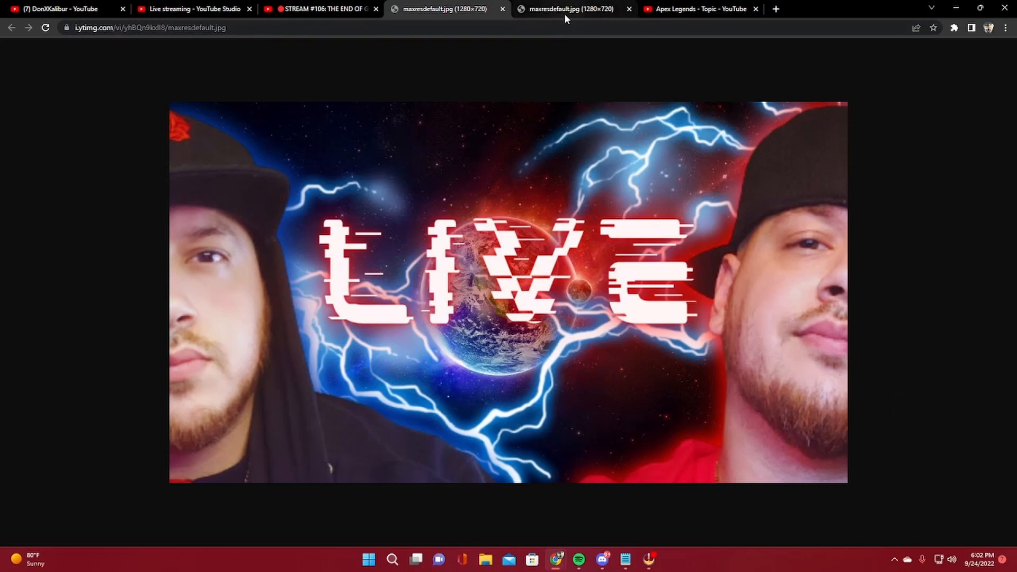
mouse_move(564, 14)
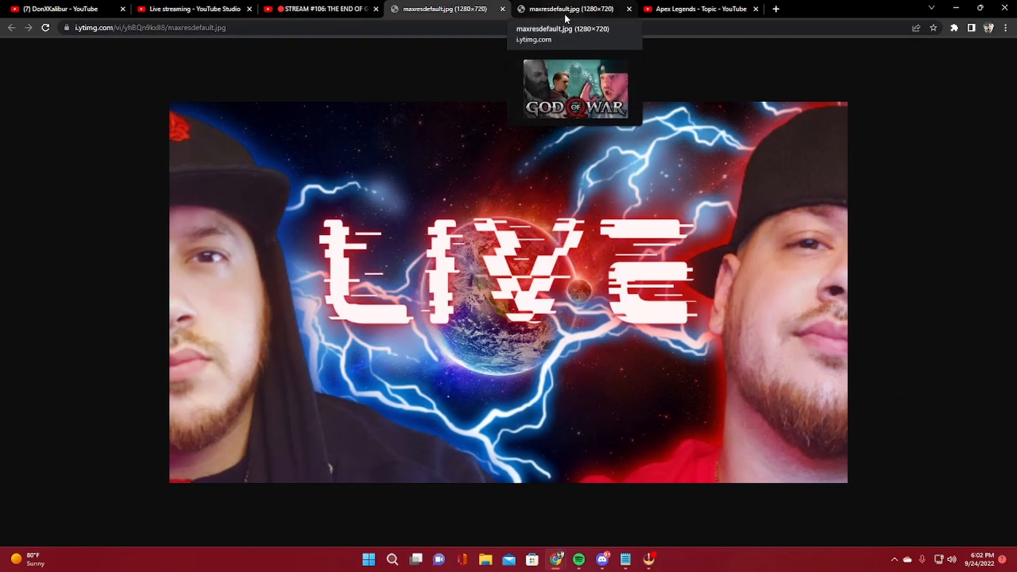
click(564, 14)
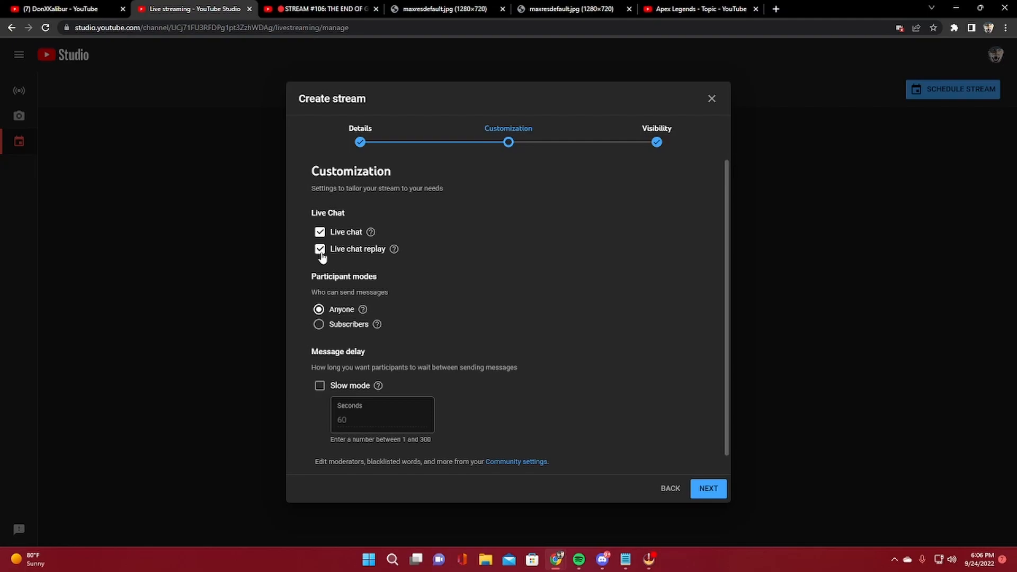
Review the live chat, participant mode and message delay options in the new stream's customization settings
scroll(428, 257, down, 1)
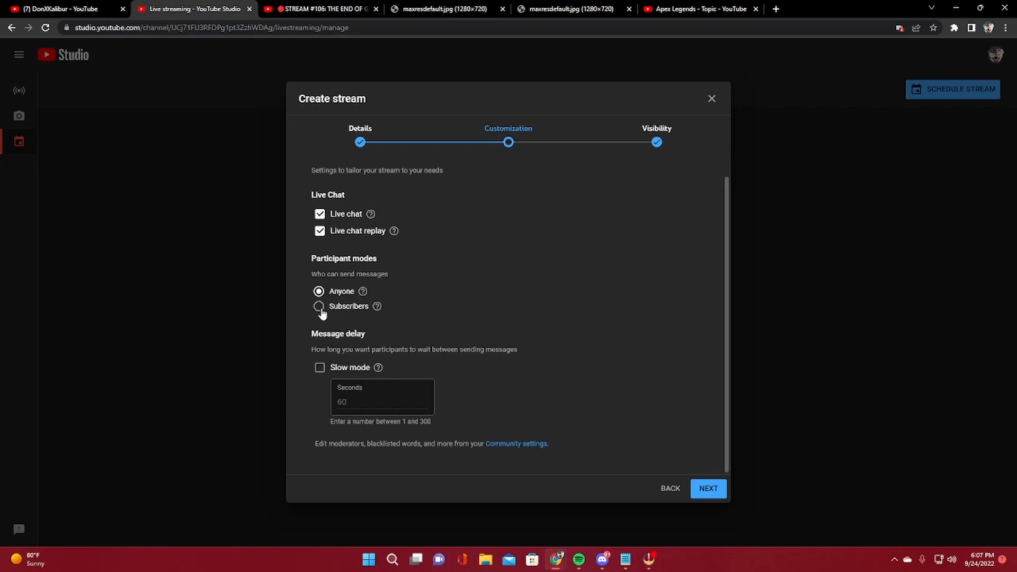
drag(312, 350, 351, 353)
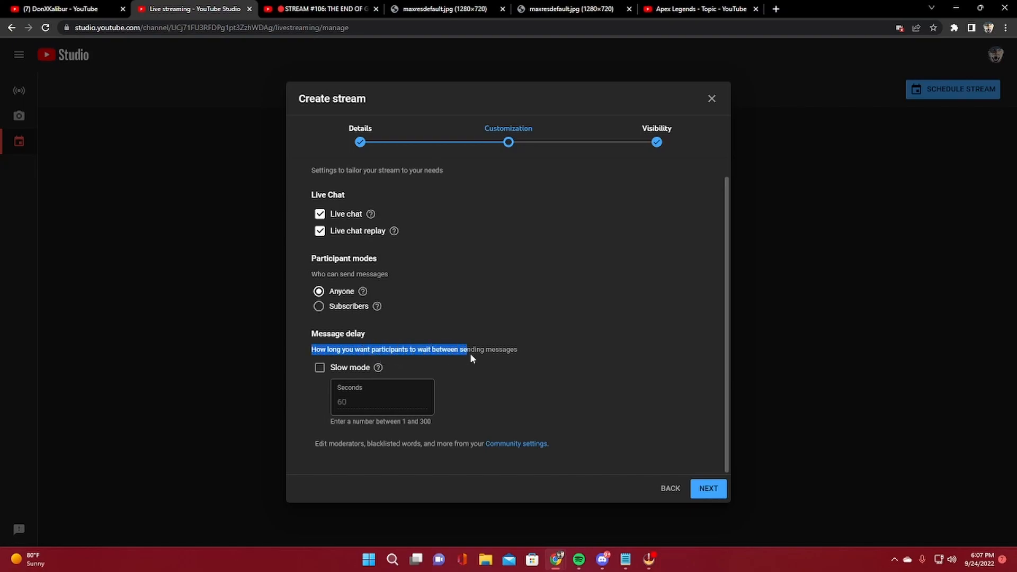
click(550, 356)
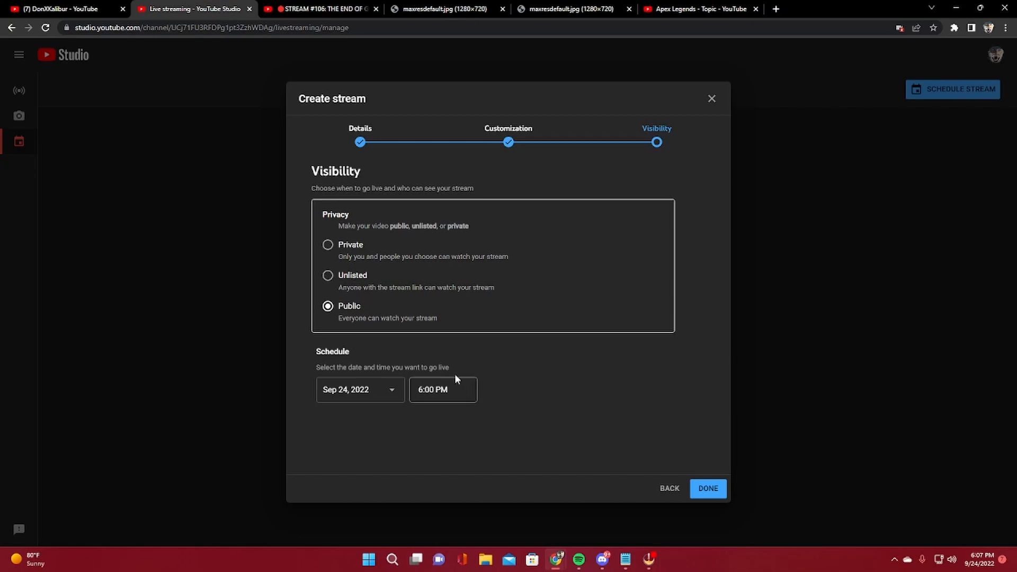
Choose 6:00 PM as the scheduled stream time and close the stream creation dialog without finishing it
click(455, 391)
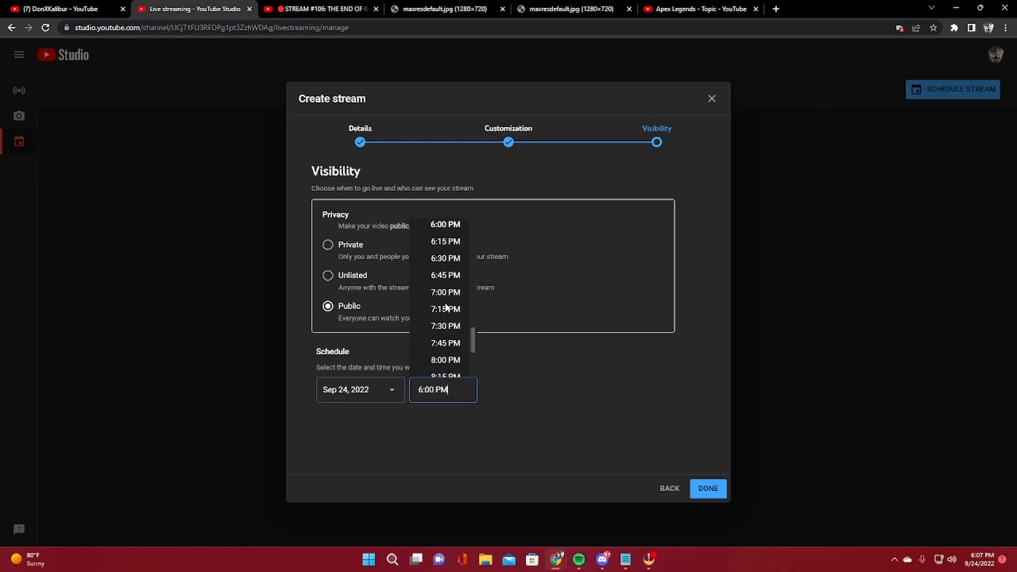
click(445, 224)
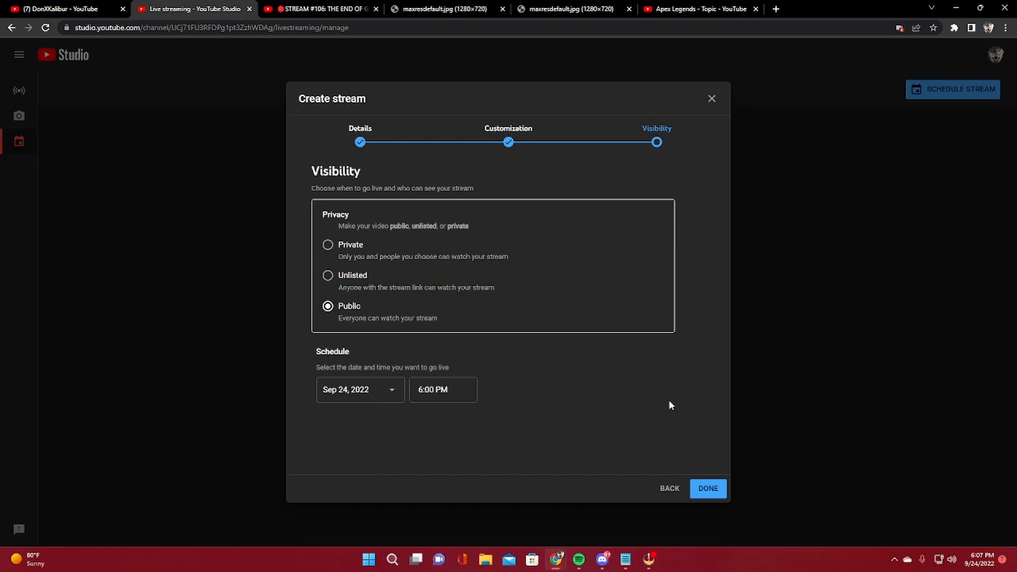
click(710, 99)
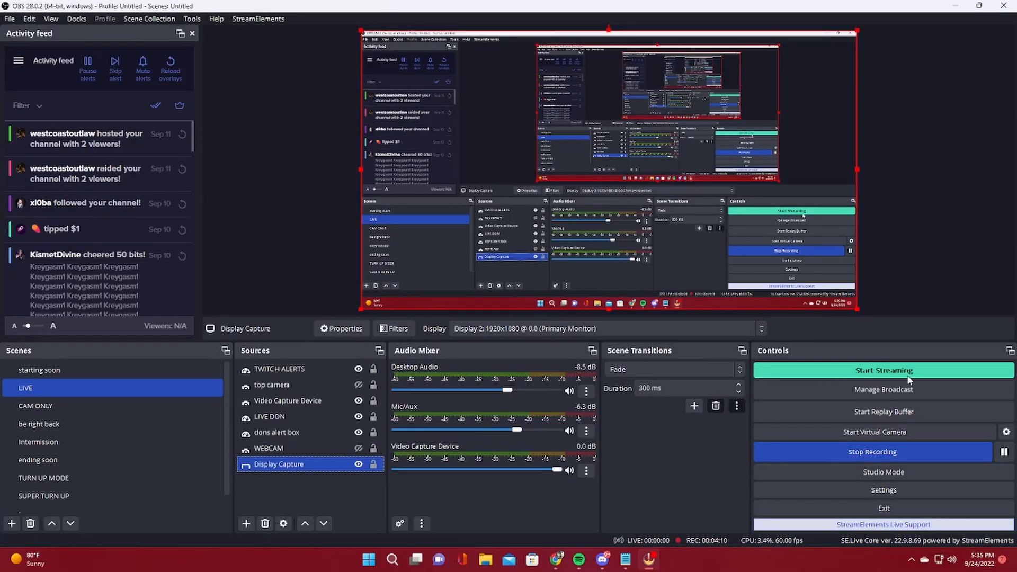
Switch to OBS, open the YouTube broadcast setup for starting the stream, and examine its latency choices
click(886, 376)
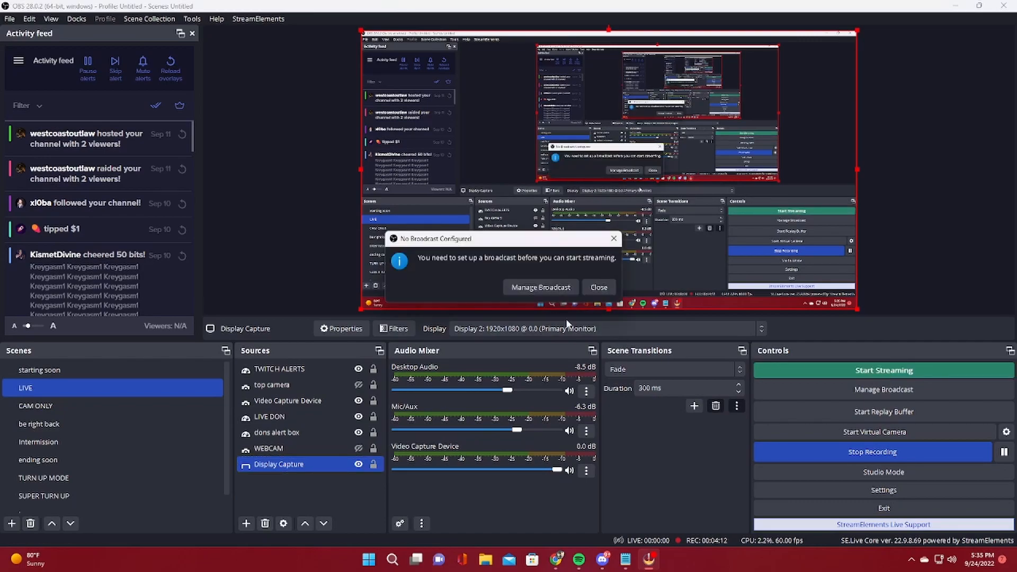
click(541, 287)
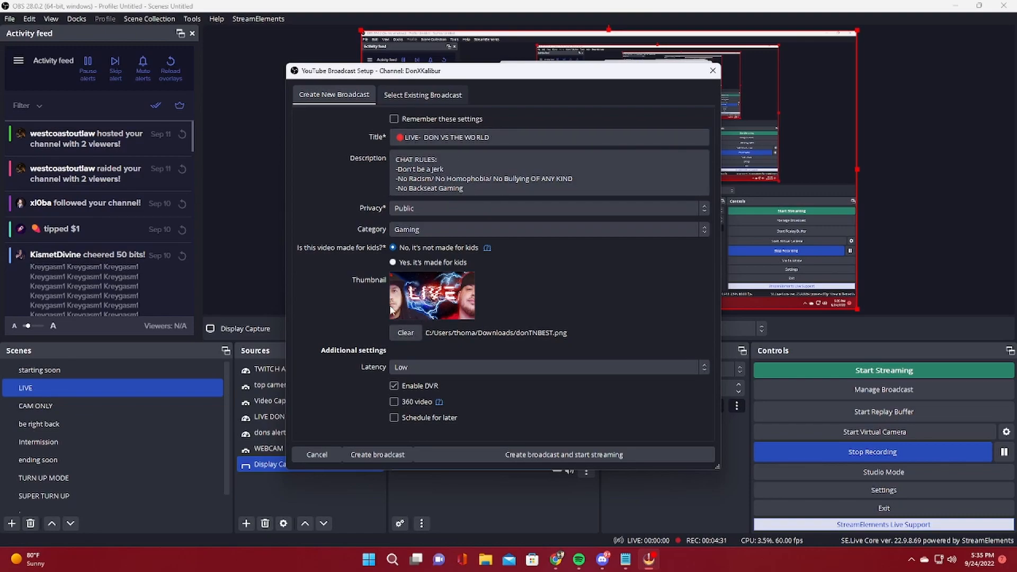
click(562, 368)
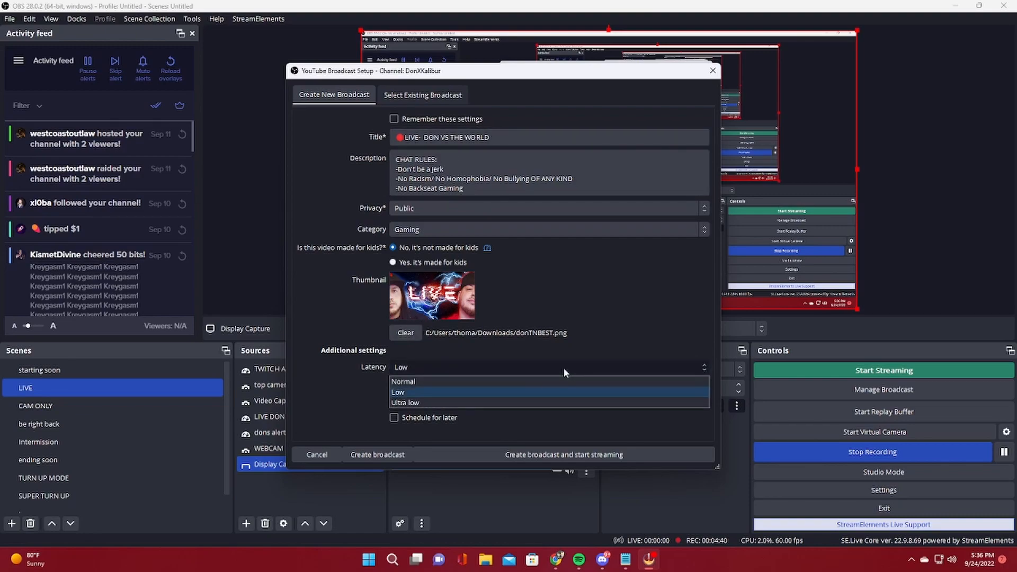
click(358, 383)
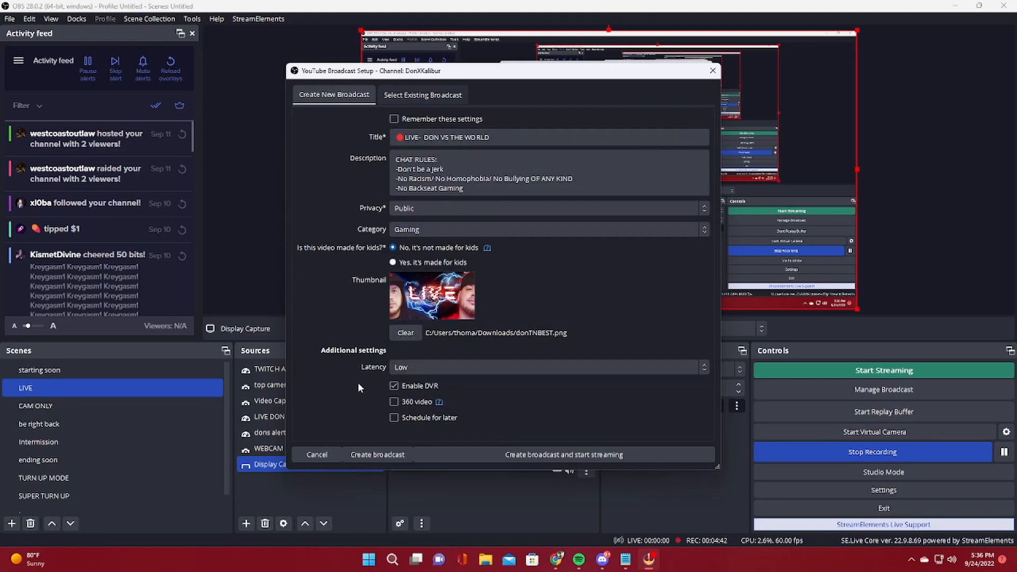
Try the Schedule for later option of the new broadcast, review its scheduling settings, and turn it off again
click(394, 418)
scroll(378, 392, down, 1)
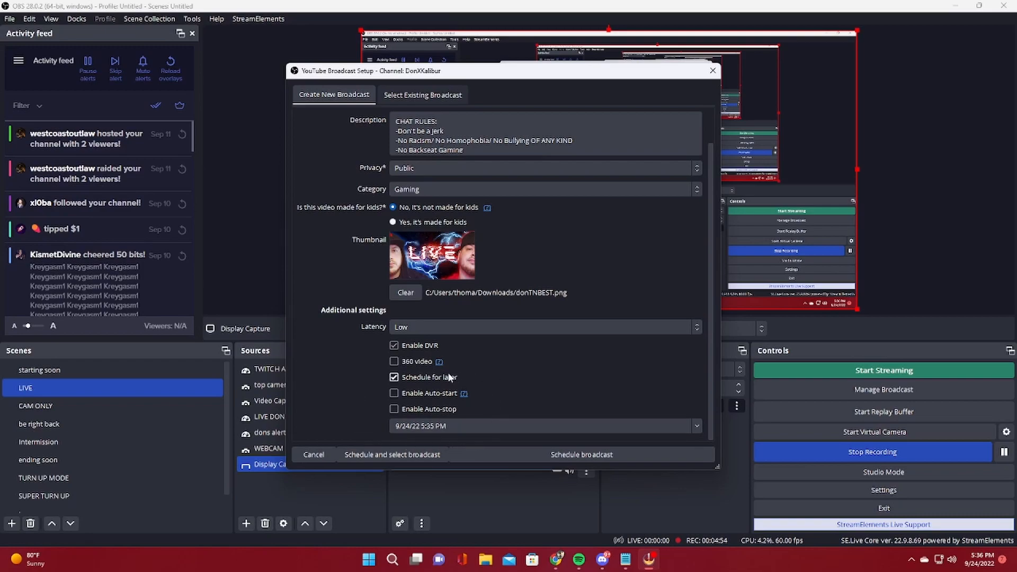
click(394, 376)
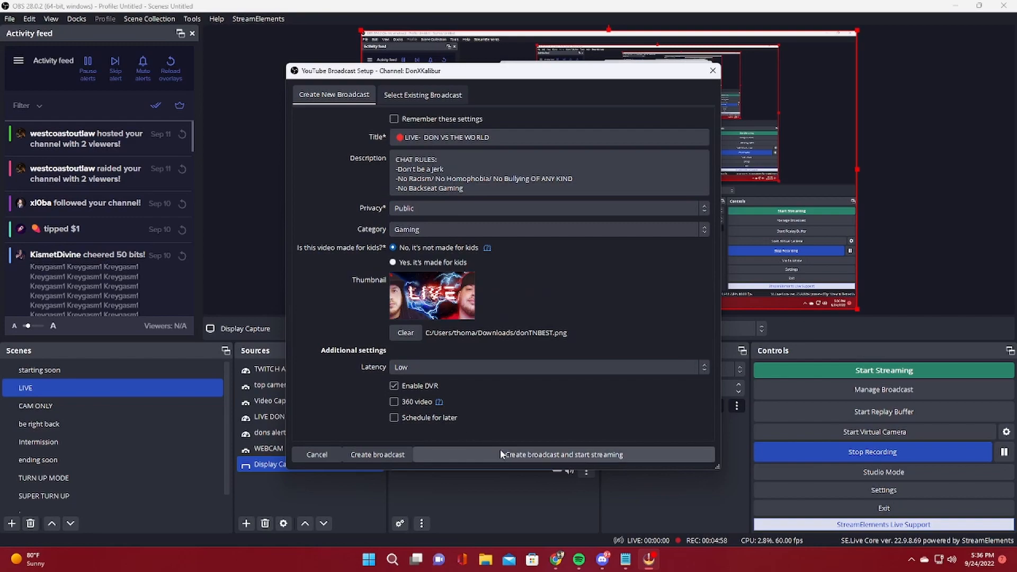